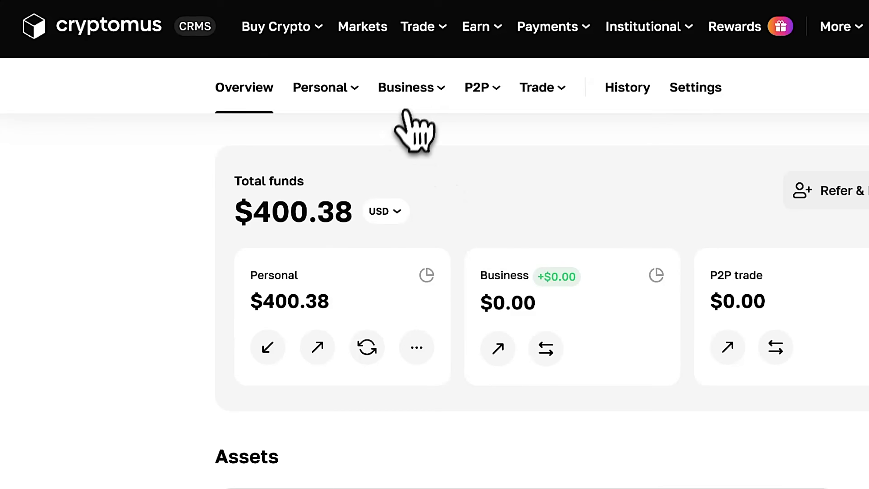
Open Business > Merchants, listing the NEW and SaaSMaster merchants.
click(299, 93)
click(479, 227)
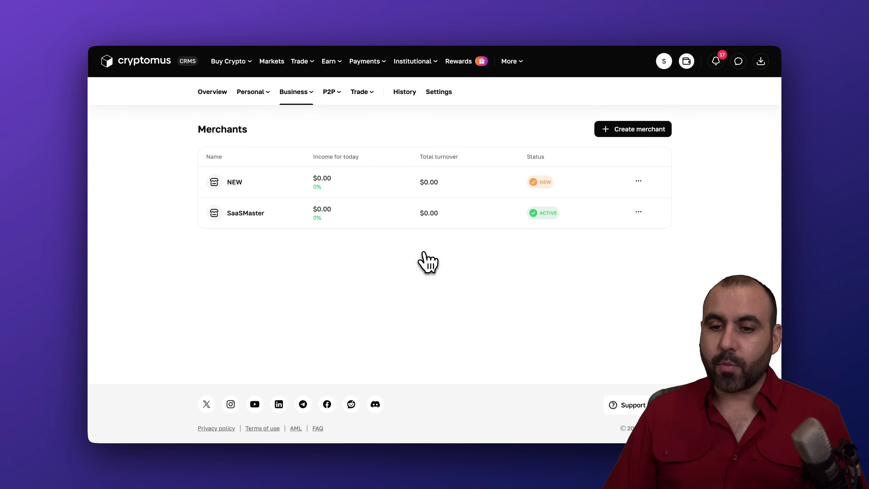
Create a merchant named 'test' and open its Merchant Settings.
click(655, 133)
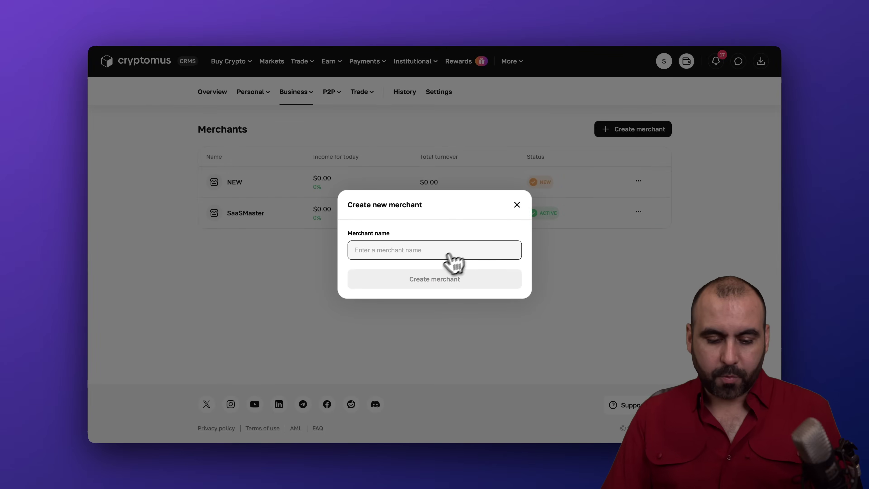
text(test)
click(448, 291)
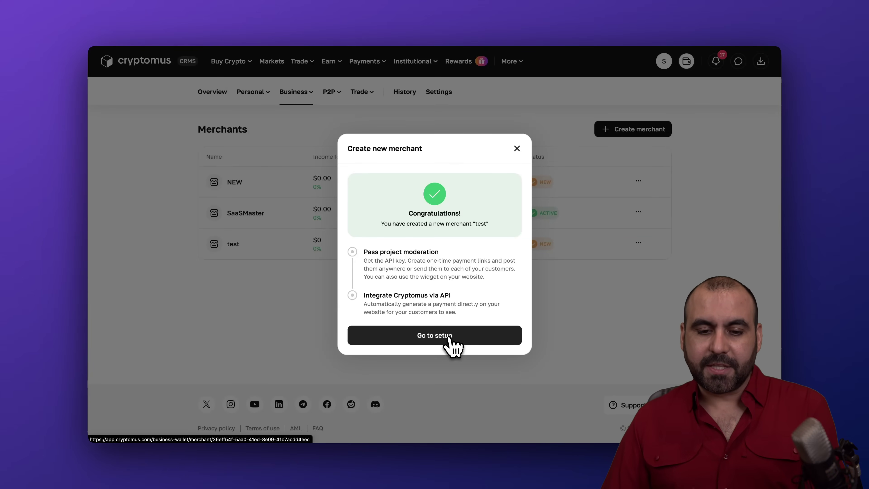
click(451, 342)
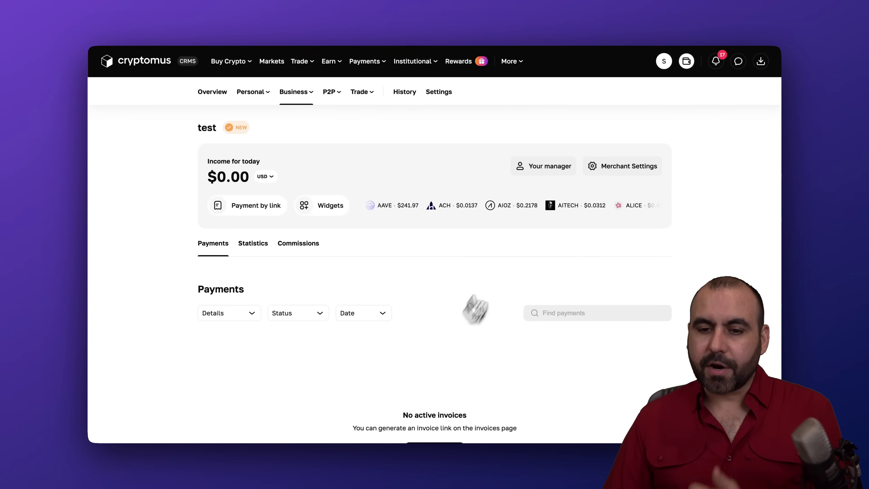
click(610, 175)
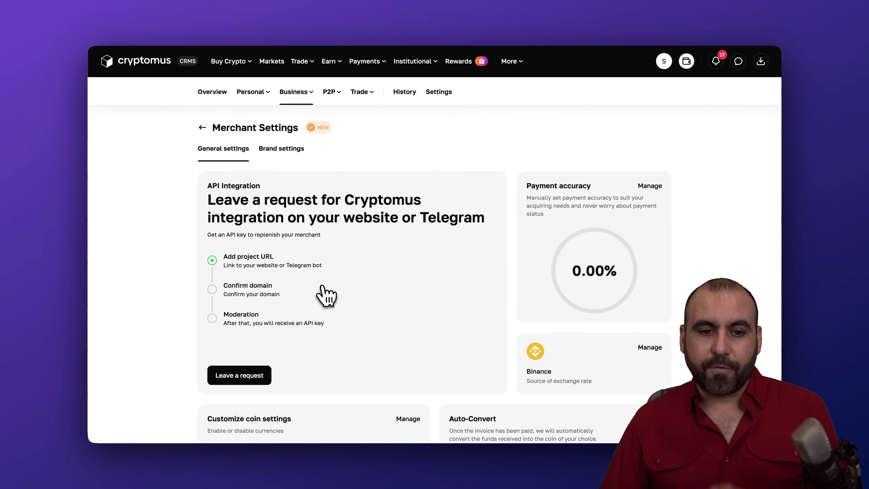
click(310, 92)
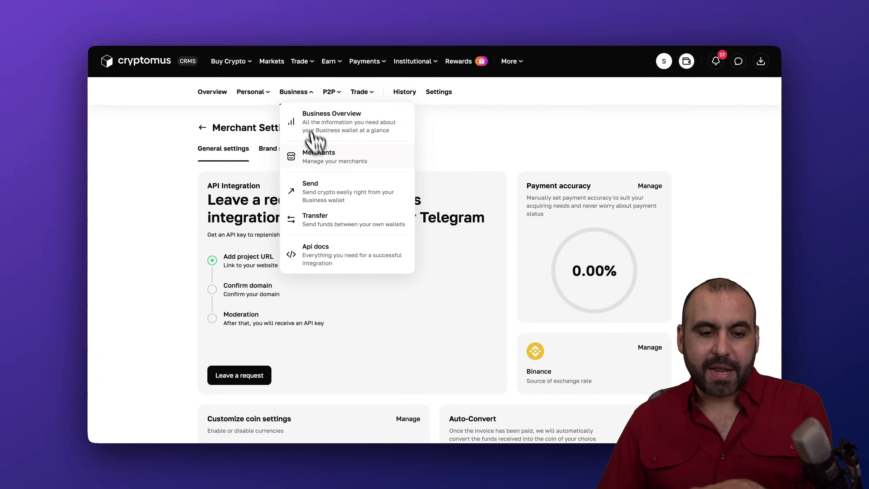
View SaaSMaster's merchant settings, then open the Cryptomus API documentation.
click(332, 160)
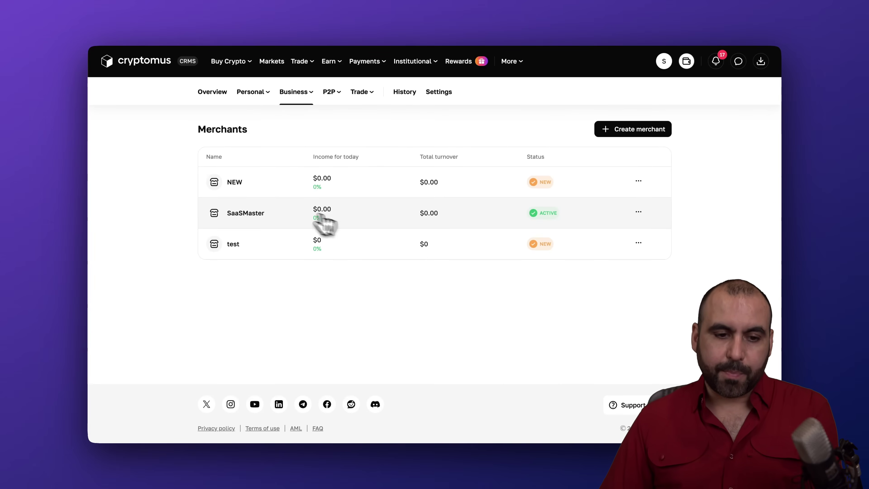
click(271, 215)
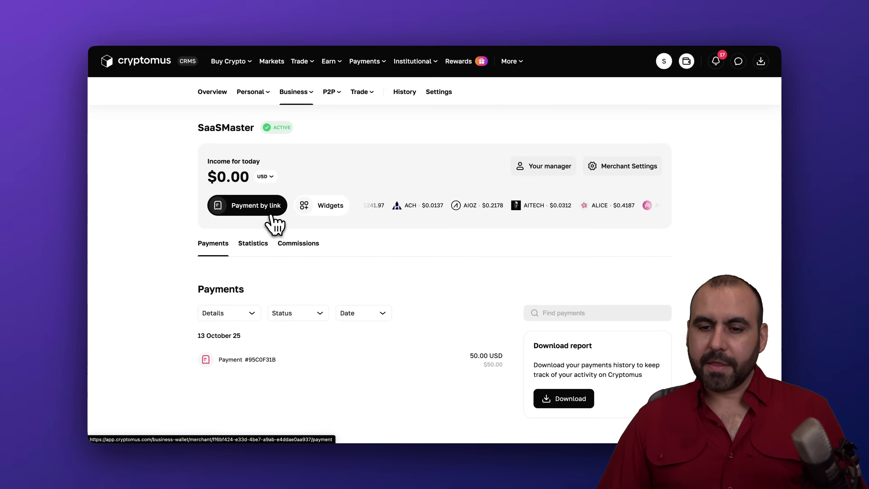
click(631, 167)
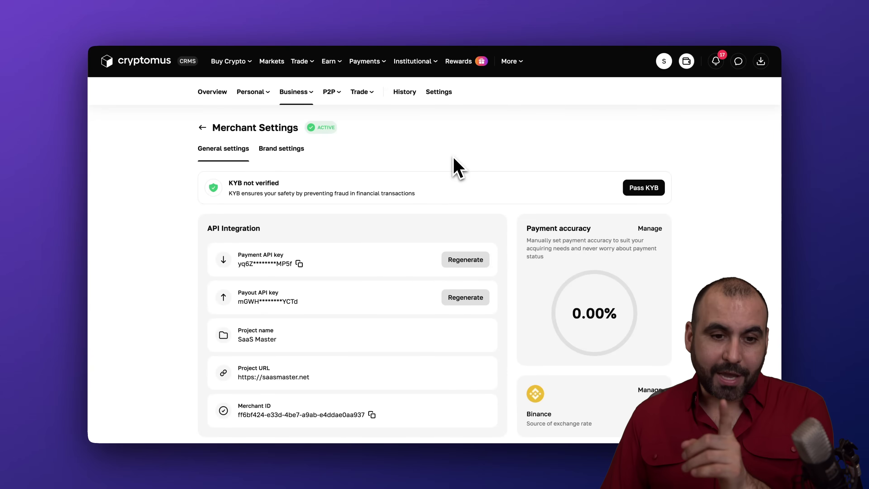
click(301, 95)
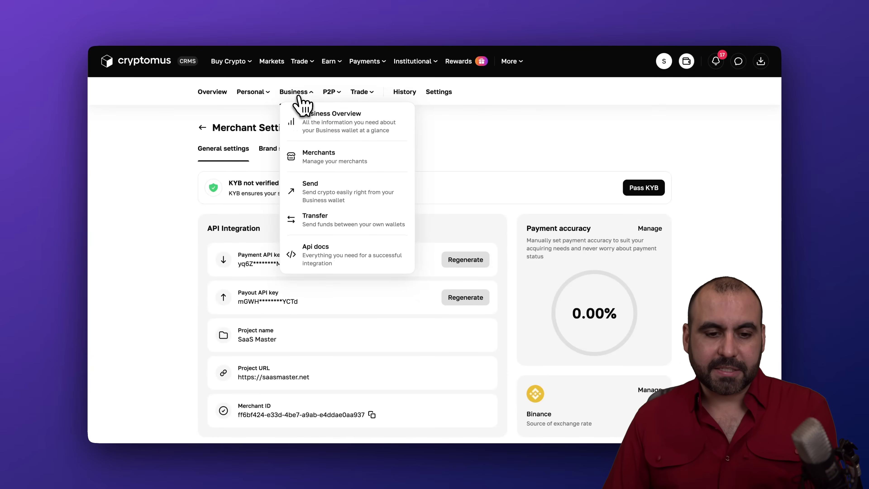
click(330, 255)
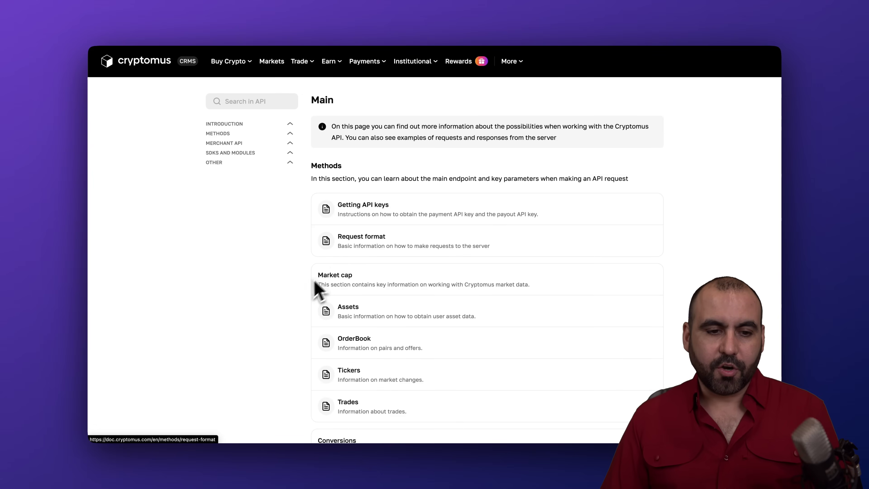
Find the WooCommerce plugin in the API docs' Modules list, then switch to WordPress.
scroll(296, 293, down, 5)
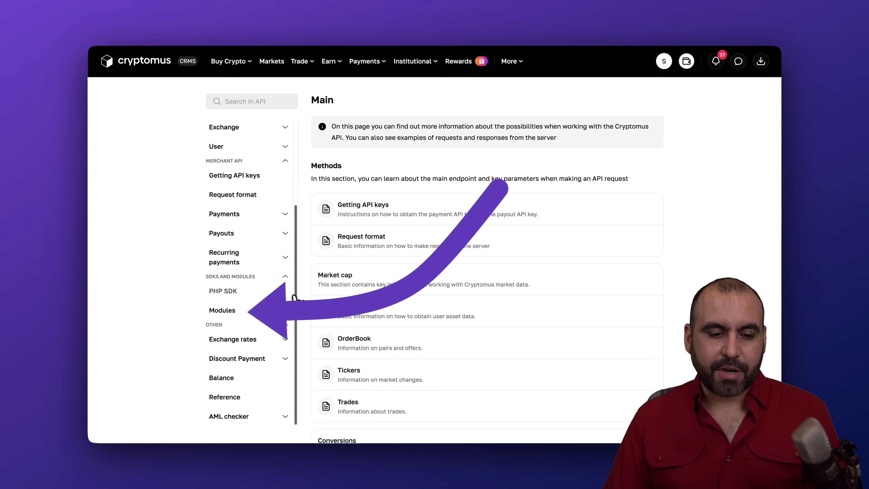
click(231, 316)
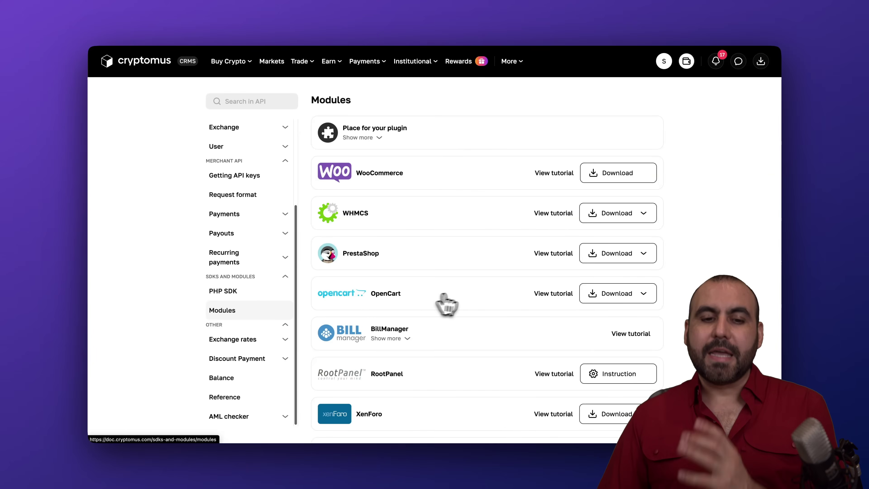
scroll(465, 302, down, 12)
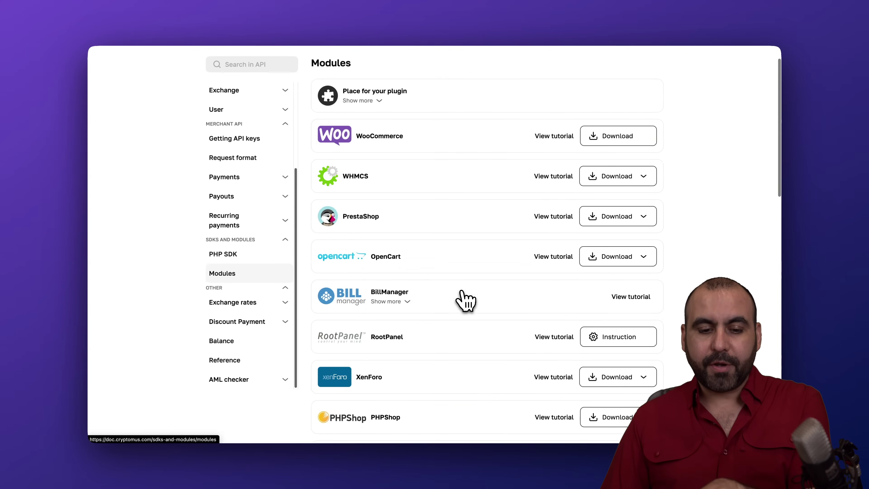
scroll(466, 301, down, 10)
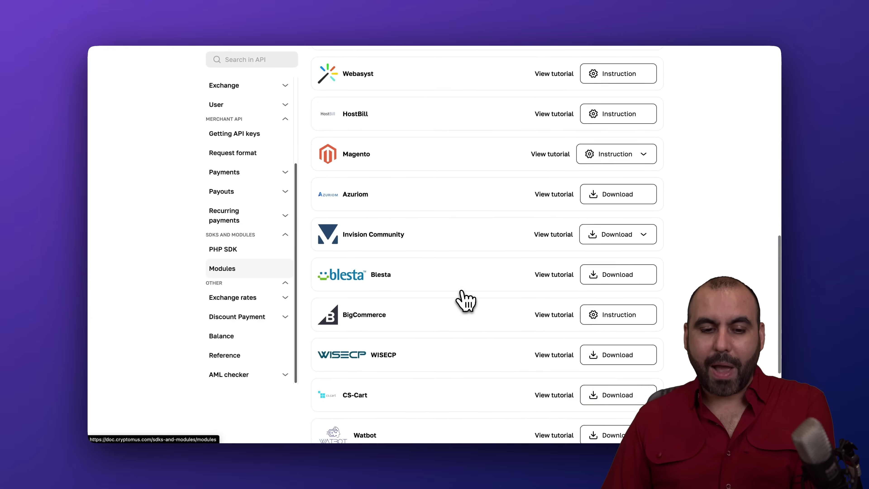
scroll(465, 300, up, 20)
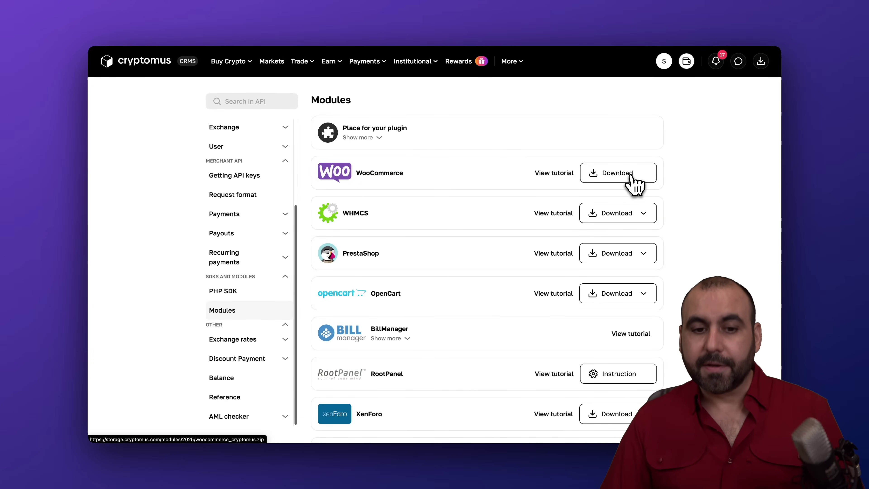
click(660, 33)
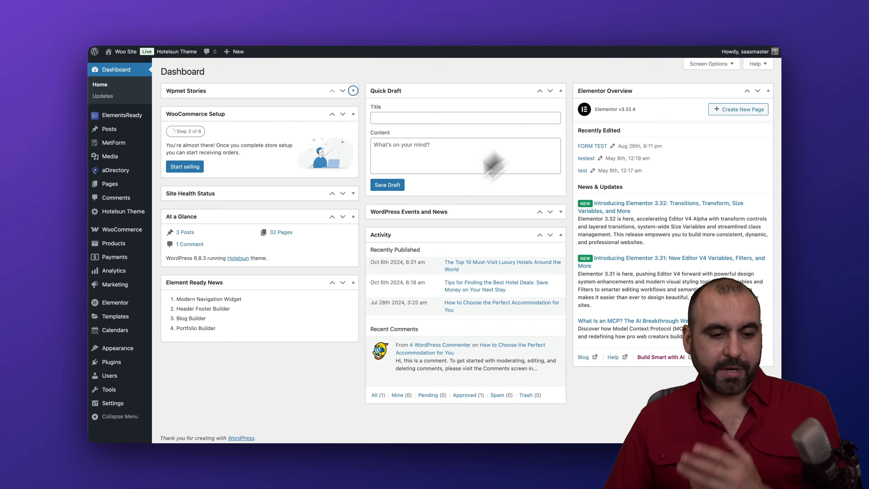
Upload and activate the Cryptomus 1.3.5 plugin, then go to WooCommerce Settings.
mouse_move(135, 364)
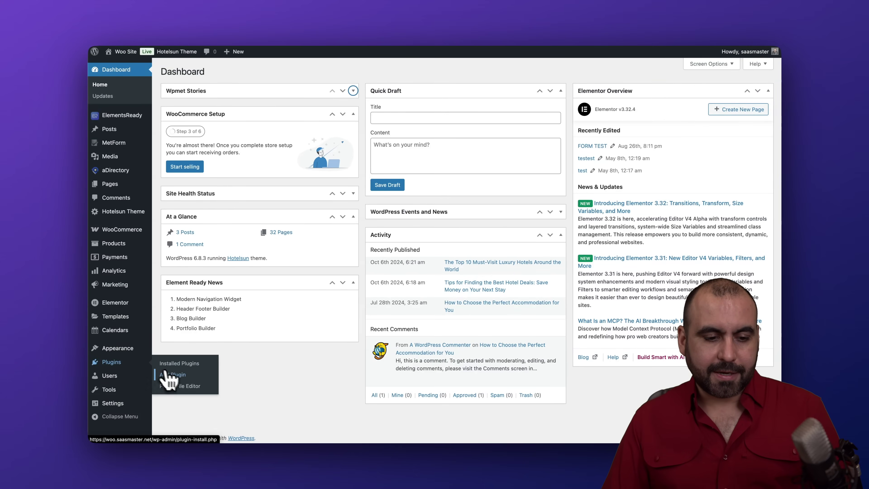
click(181, 376)
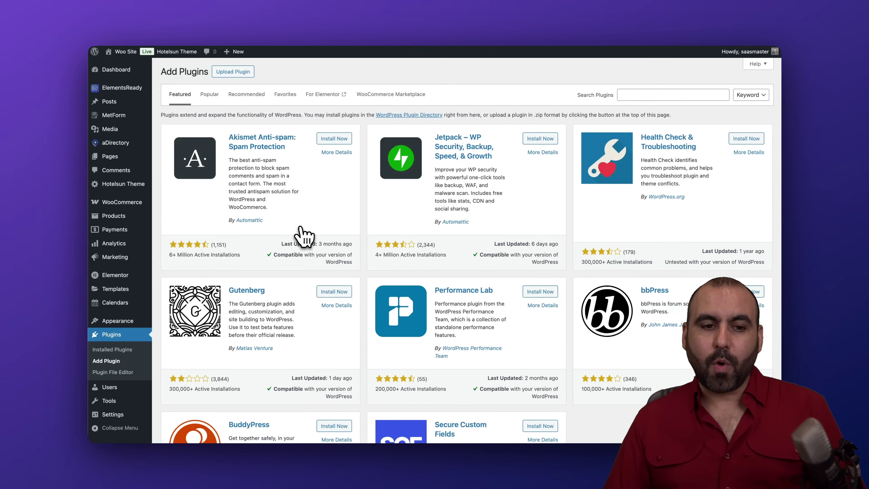
click(230, 73)
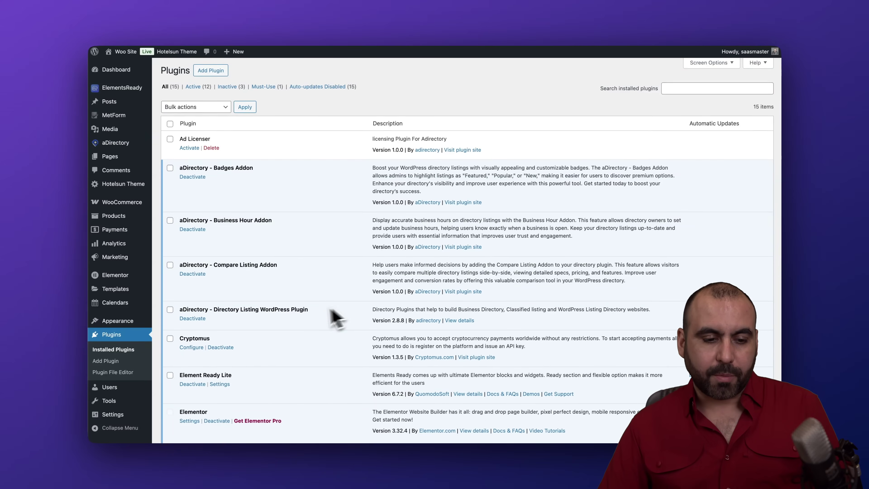
scroll(308, 302, down, 2)
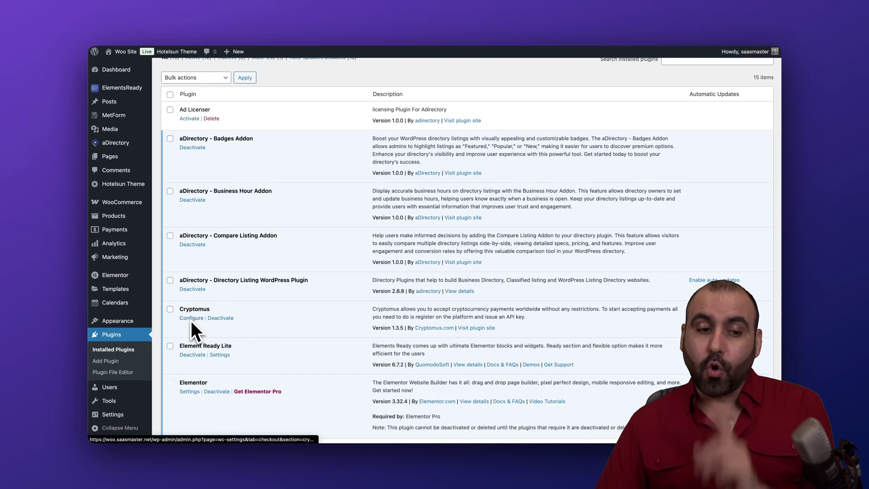
mouse_move(122, 205)
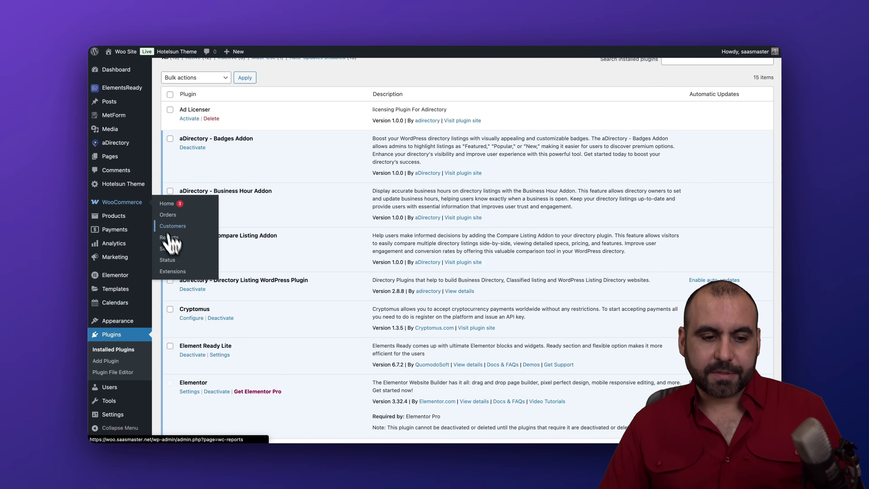
click(169, 249)
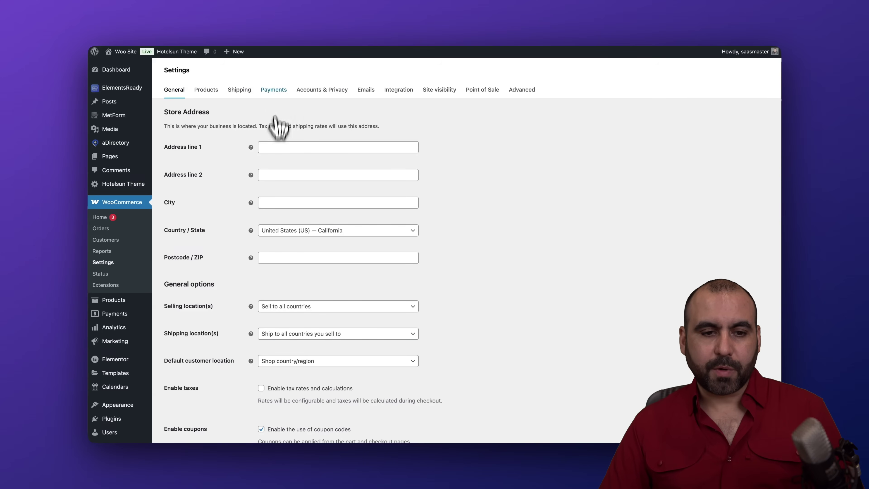
Open the Cryptomus gateway form under WooCommerce Payments, then return to Cryptomus merchant settings.
click(276, 91)
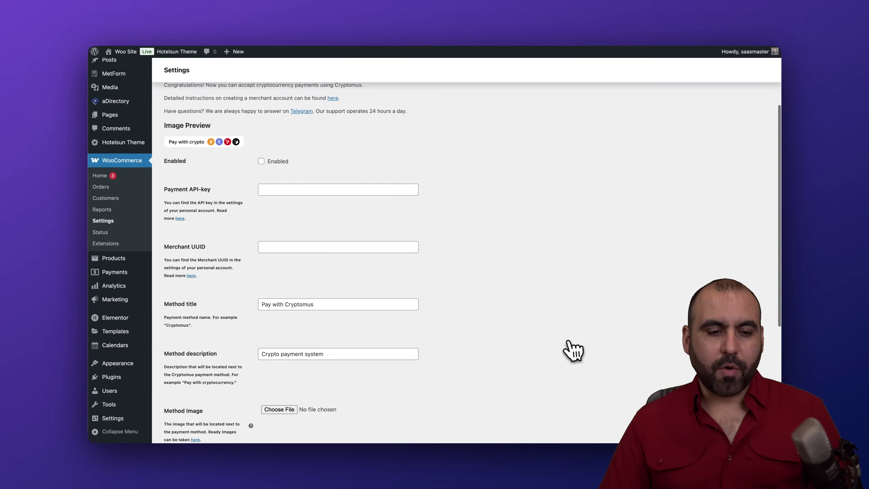
scroll(571, 350, down, 1)
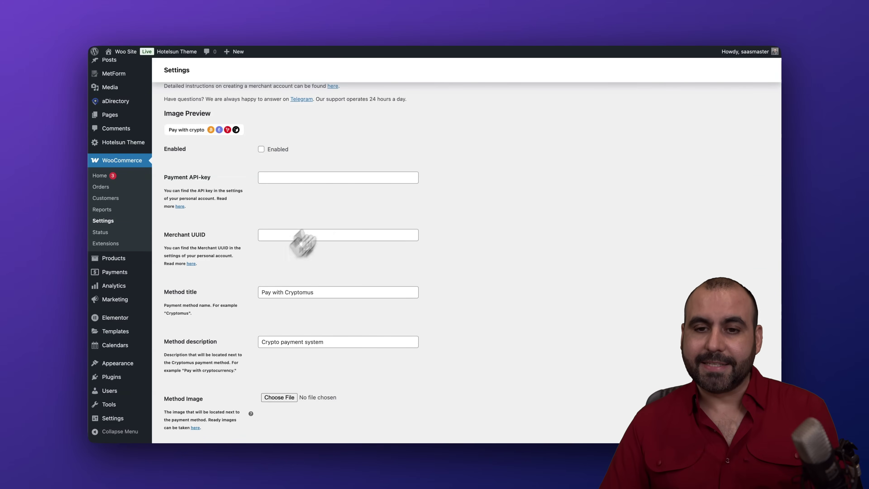
click(551, 27)
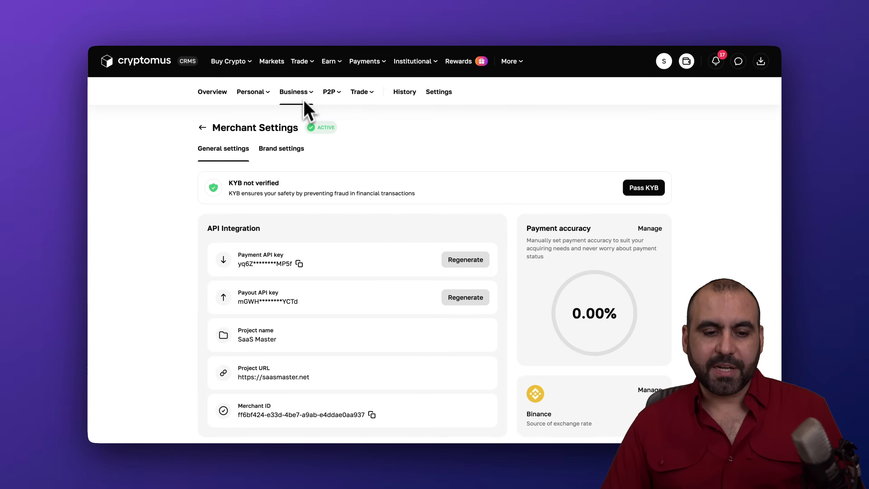
Copy the Cryptomus payment API key and paste it into WordPress's Payment API-key field.
scroll(322, 262, down, 3)
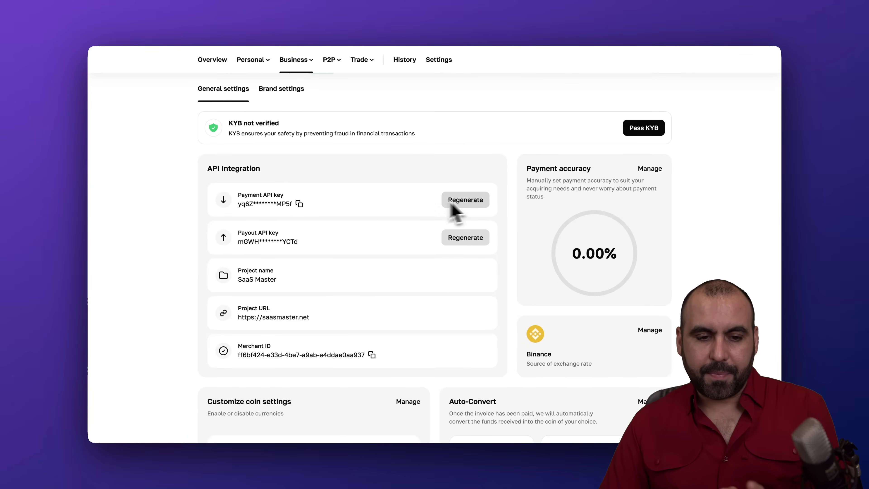
click(299, 203)
click(632, 39)
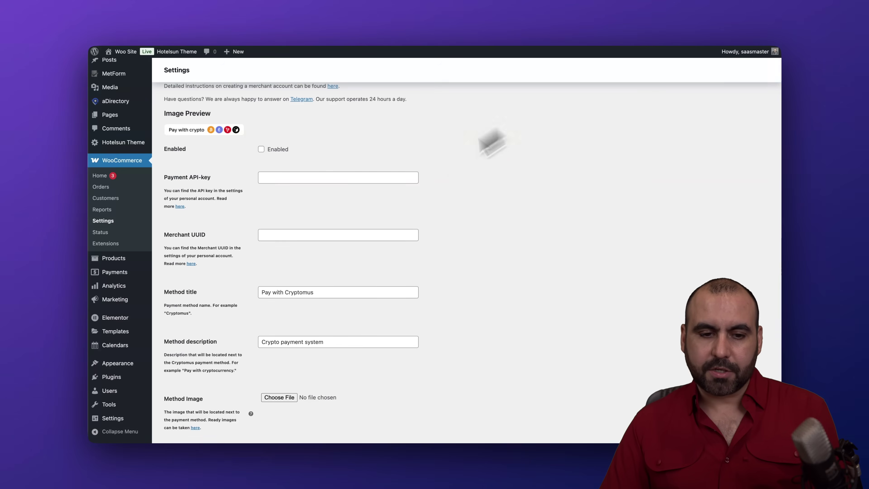
click(327, 177)
key(super+v)
Copy the Merchant ID from the Cryptomus merchant settings.
click(568, 22)
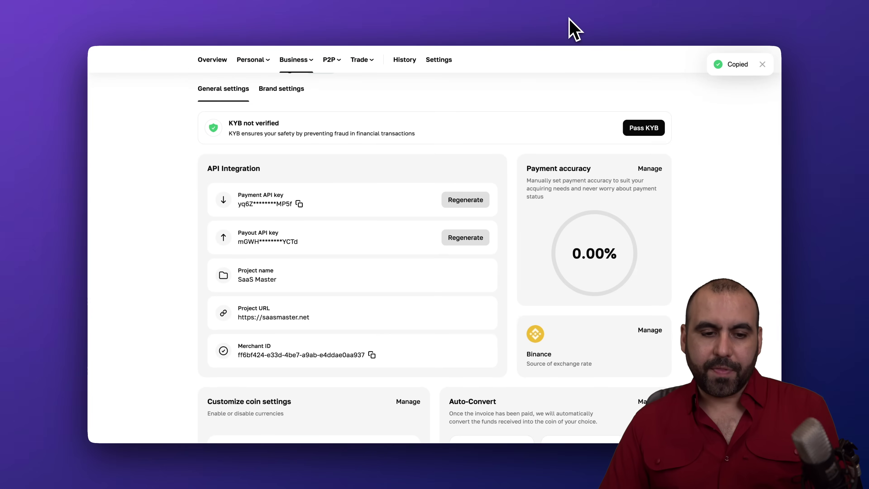
click(364, 355)
click(646, 25)
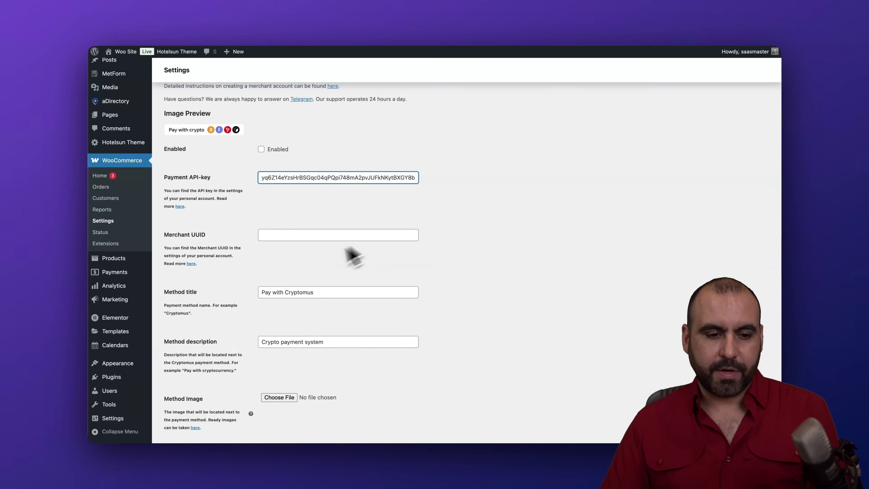
Paste the Merchant ID into the Merchant UUID field and enable the Cryptomus method.
click(291, 237)
key(super+v)
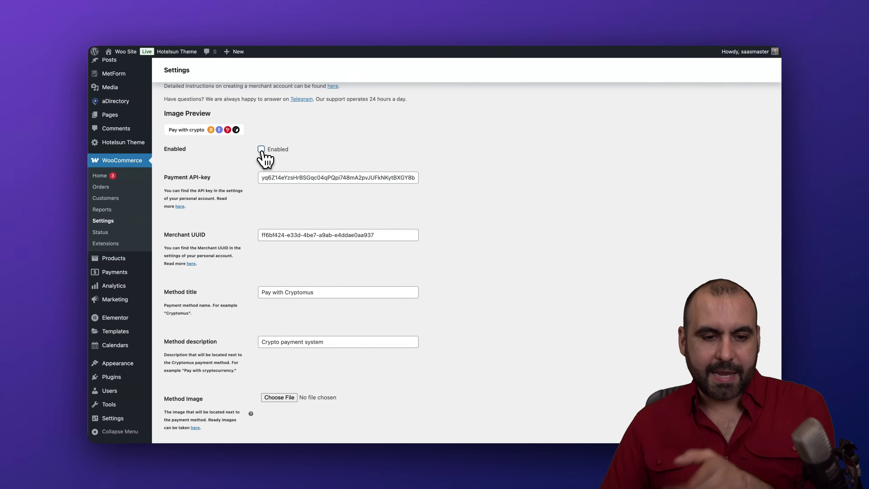
click(261, 149)
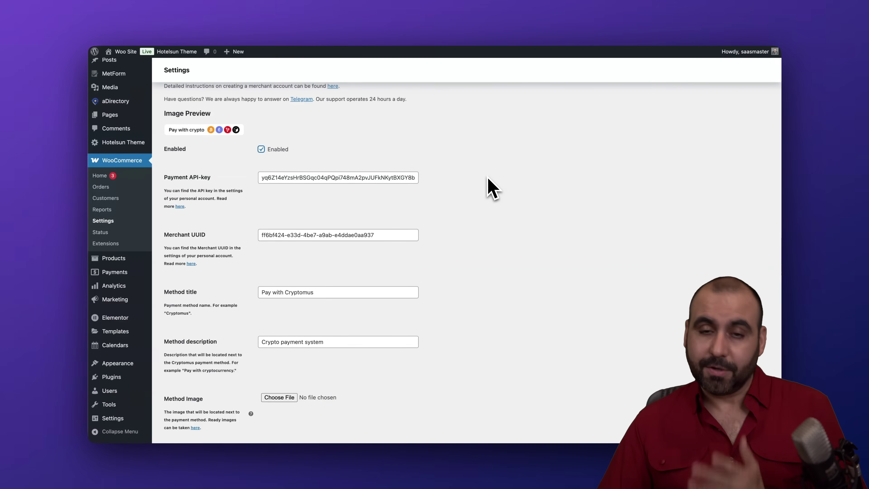
Review the title 'Pay with Cryptomus' and description 'Crypto payment system', leaving both unchanged.
scroll(491, 189, down, 3)
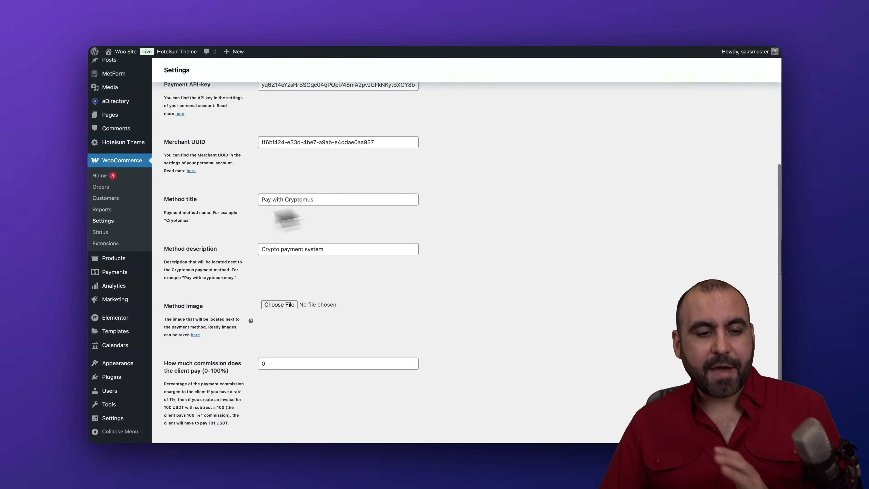
click(334, 200)
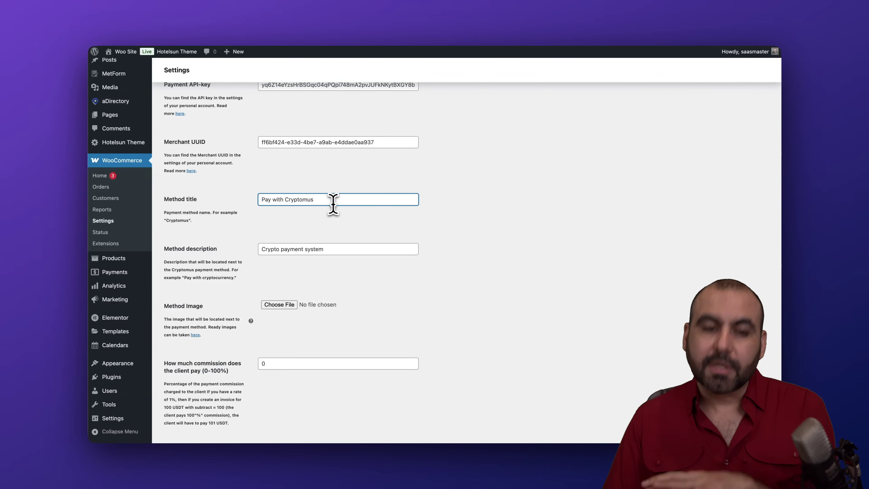
drag(332, 204, 239, 206)
click(313, 202)
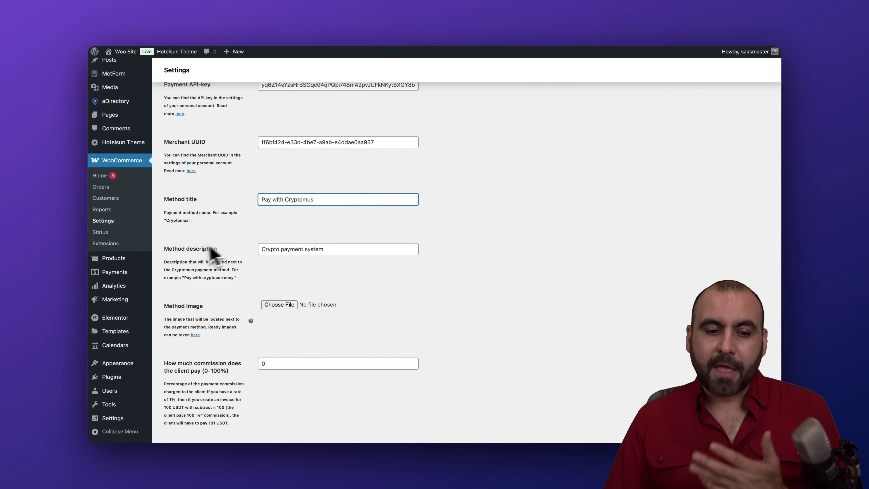
click(329, 249)
click(466, 273)
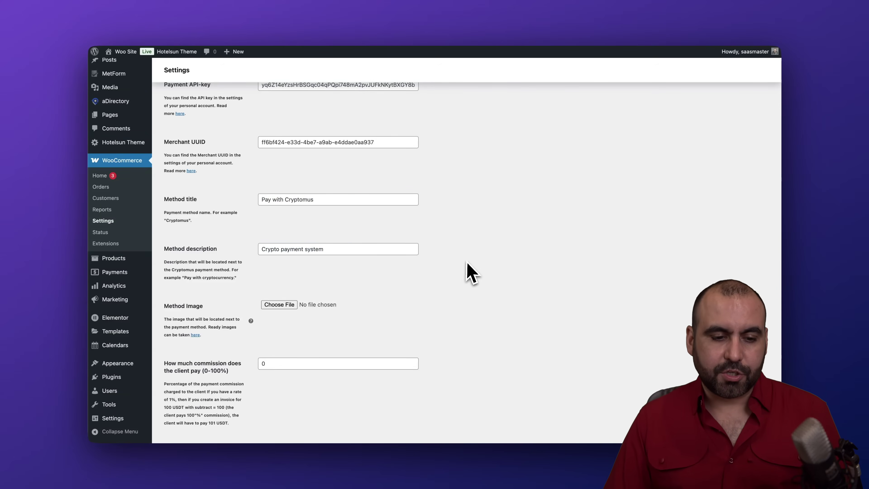
scroll(427, 272, down, 2)
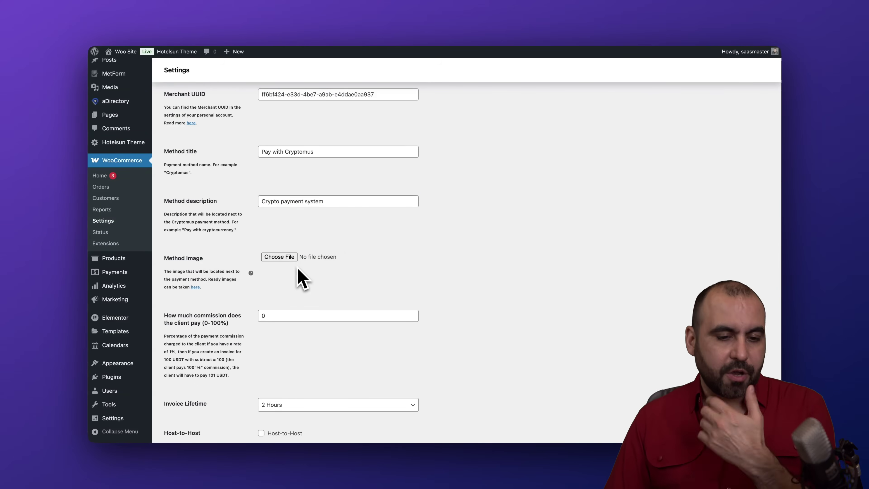
scroll(295, 276, down, 3)
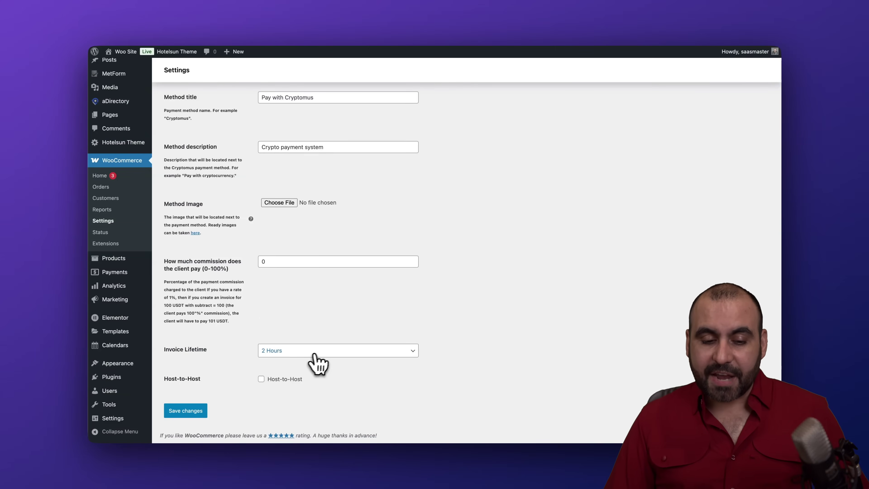
Keep invoice lifetime at 2 Hours, leave Host-to-Host off, and save the Cryptomus settings.
click(322, 352)
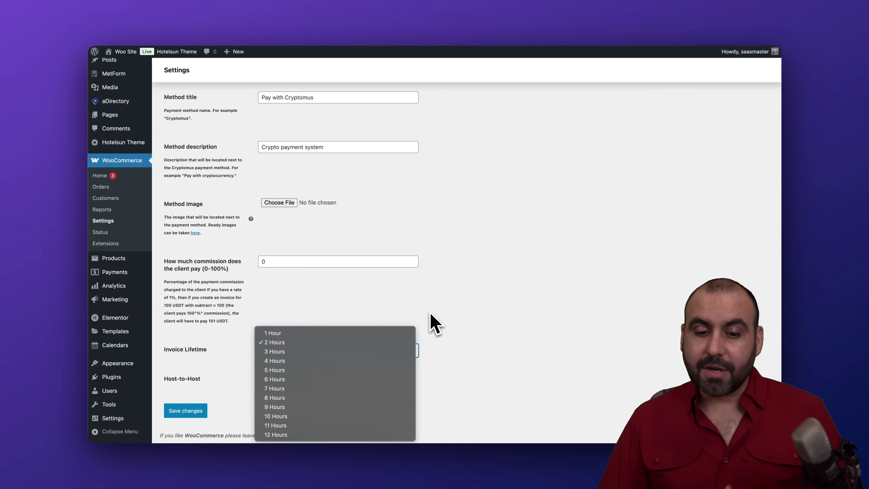
click(431, 314)
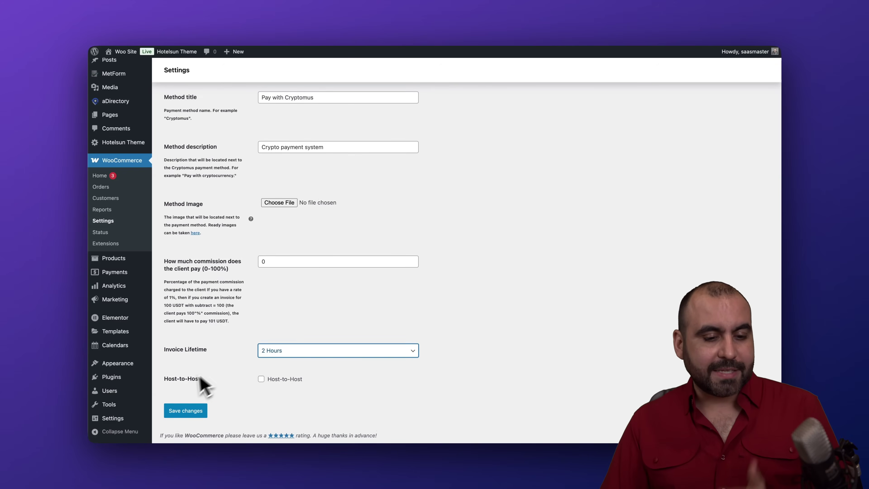
click(261, 379)
scroll(269, 382, down, 2)
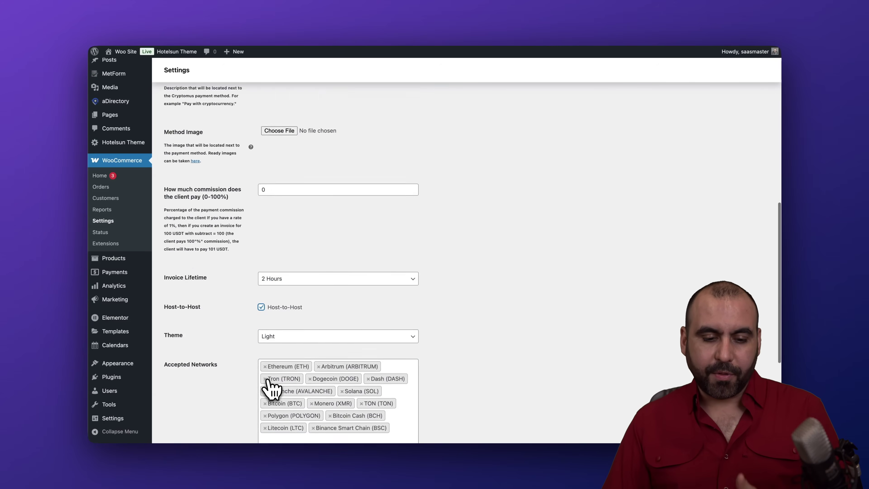
scroll(269, 387, down, 5)
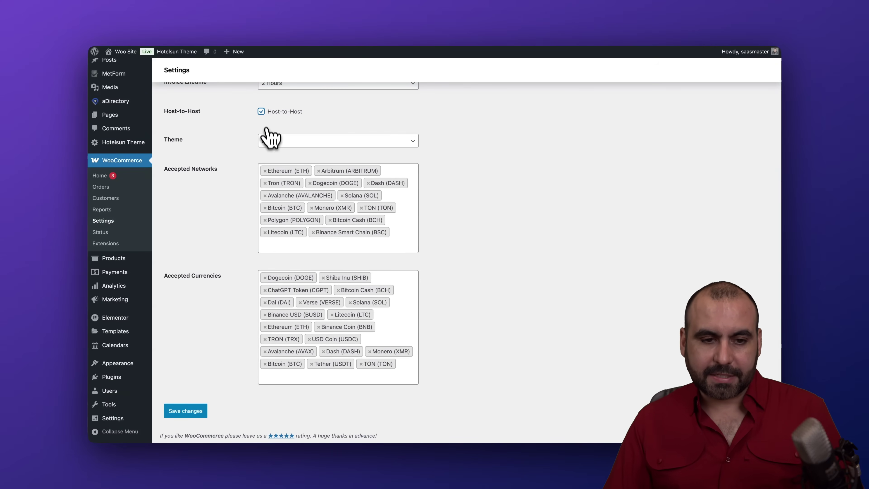
click(261, 112)
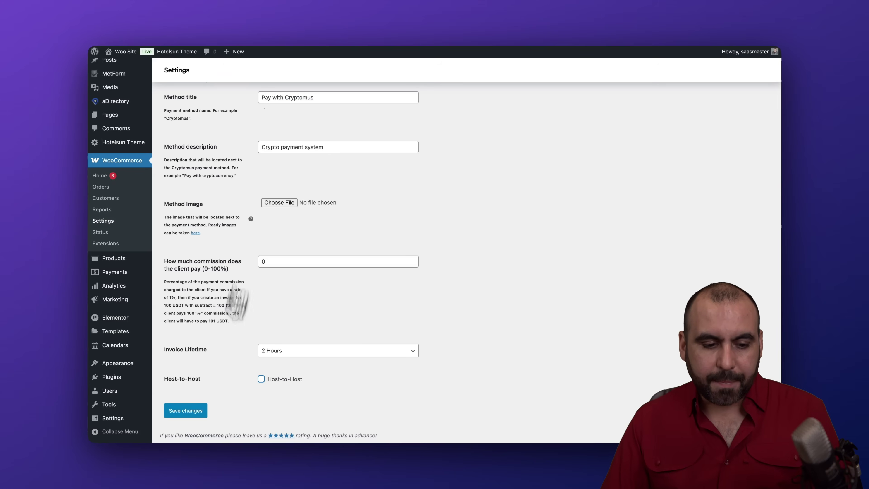
click(204, 414)
scroll(382, 262, up, 10)
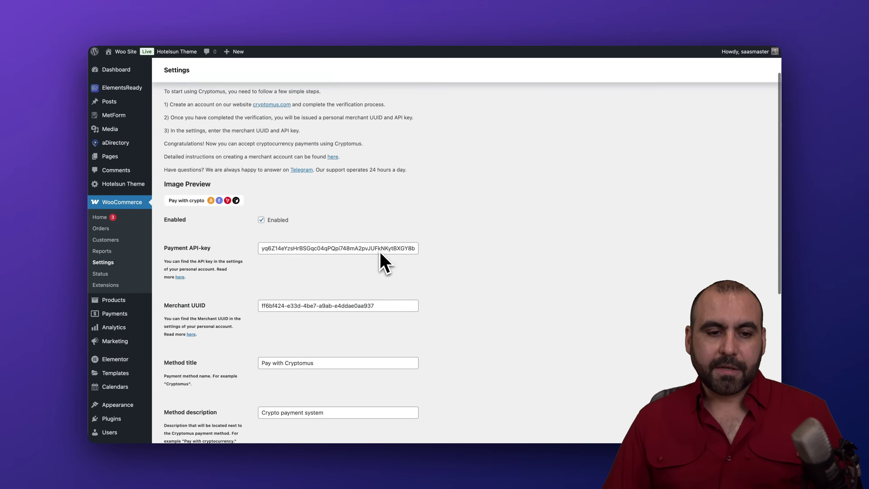
scroll(383, 262, up, 2)
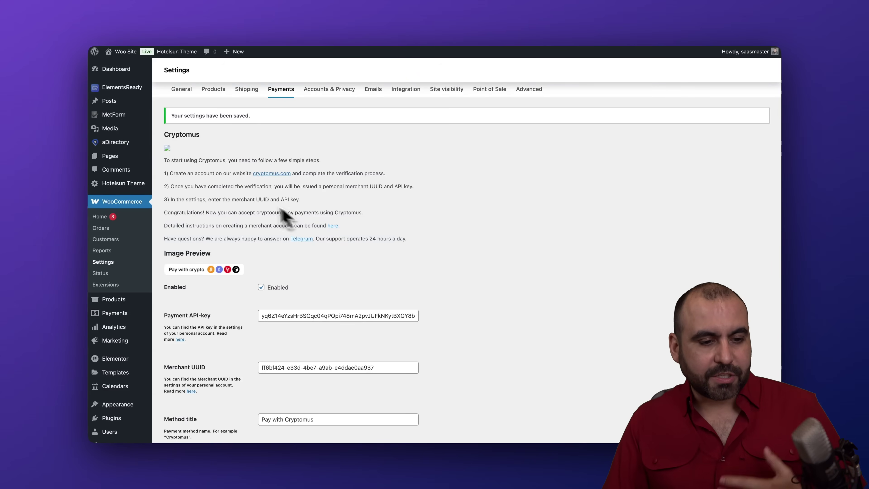
mouse_move(137, 301)
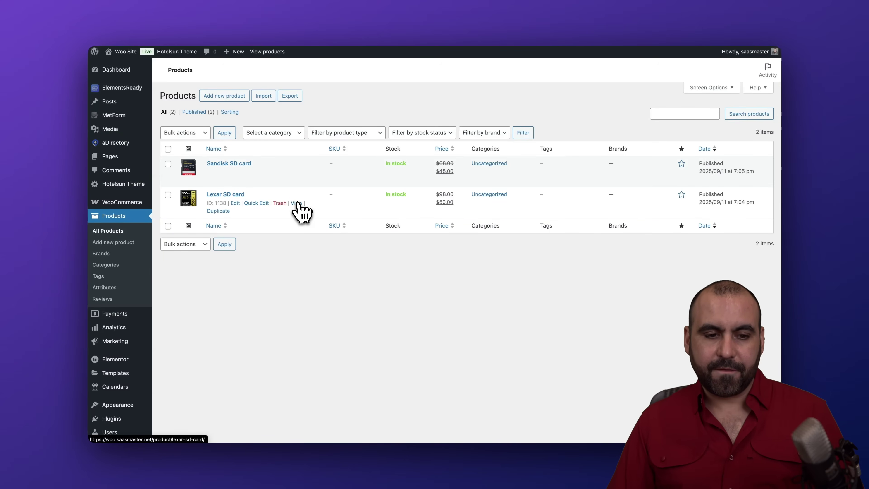
Add the Lexar SD card to the cart from its product page.
click(296, 203)
scroll(301, 210, down, 5)
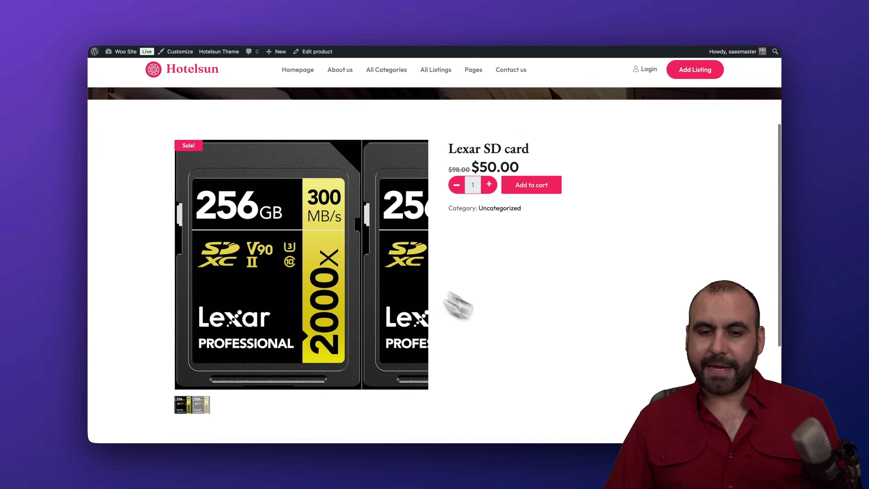
click(538, 191)
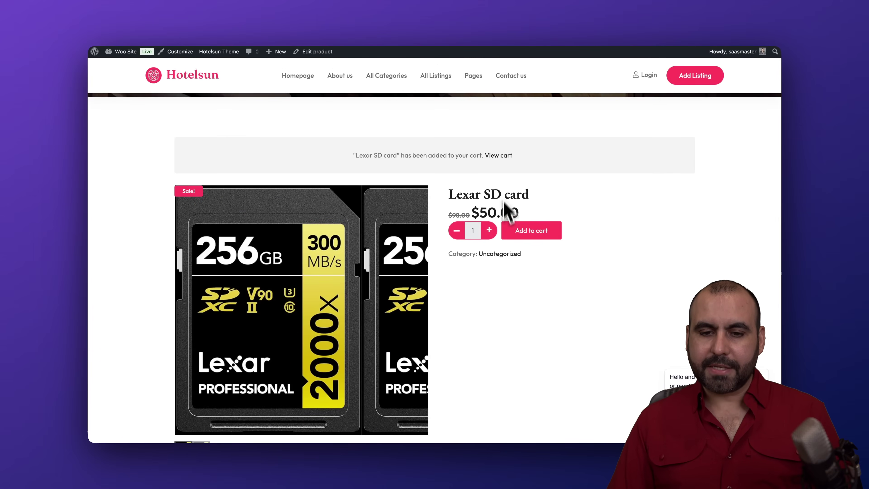
Check out and place the order with Pay with Cryptomus, reaching currency selection for 150 USD.
click(499, 157)
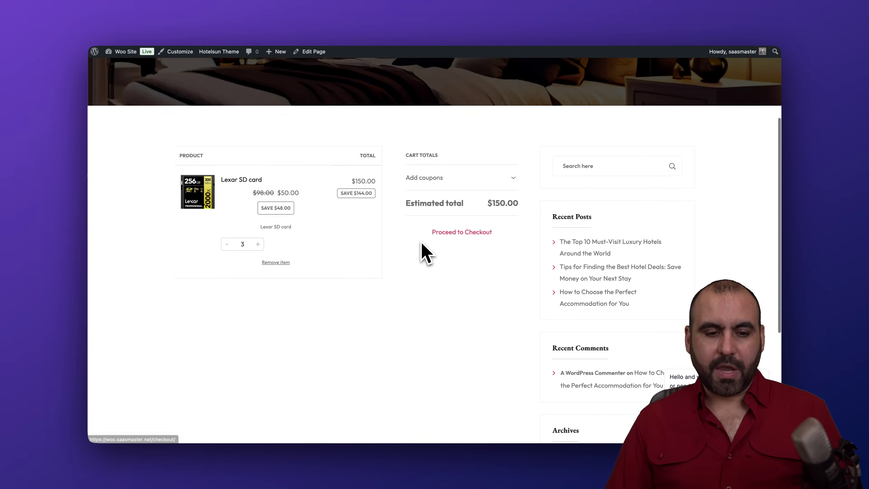
click(476, 231)
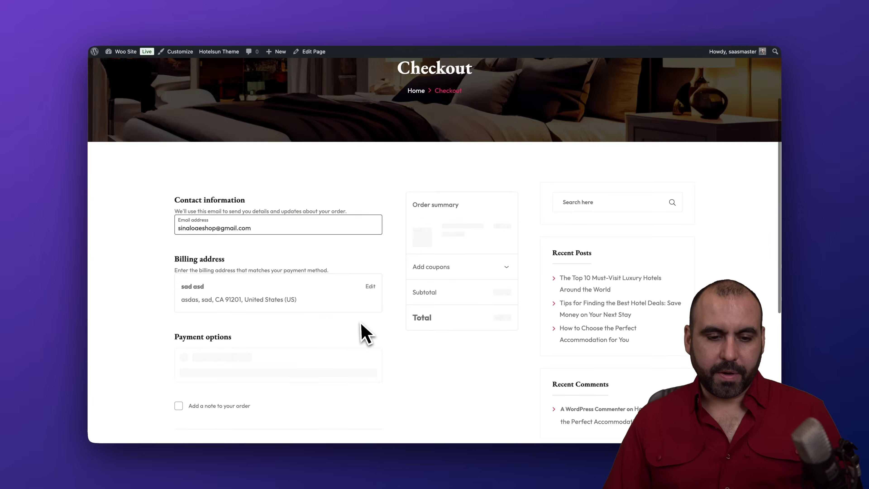
scroll(363, 334, down, 3)
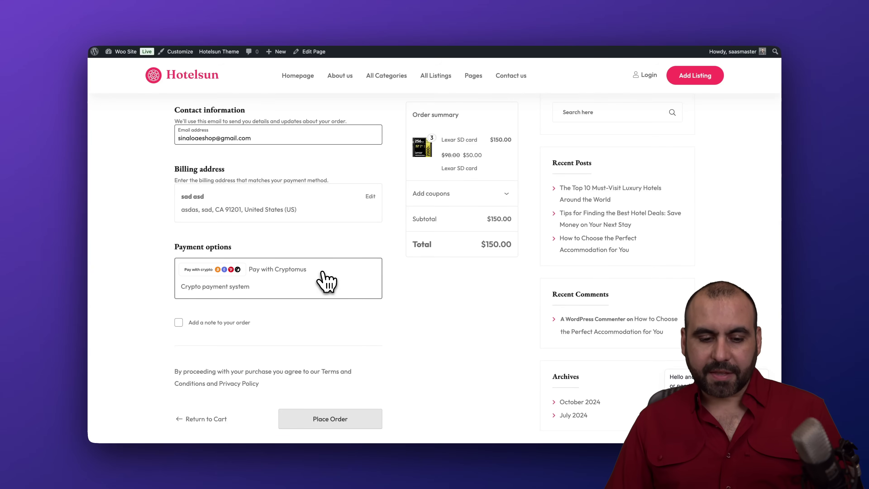
click(333, 423)
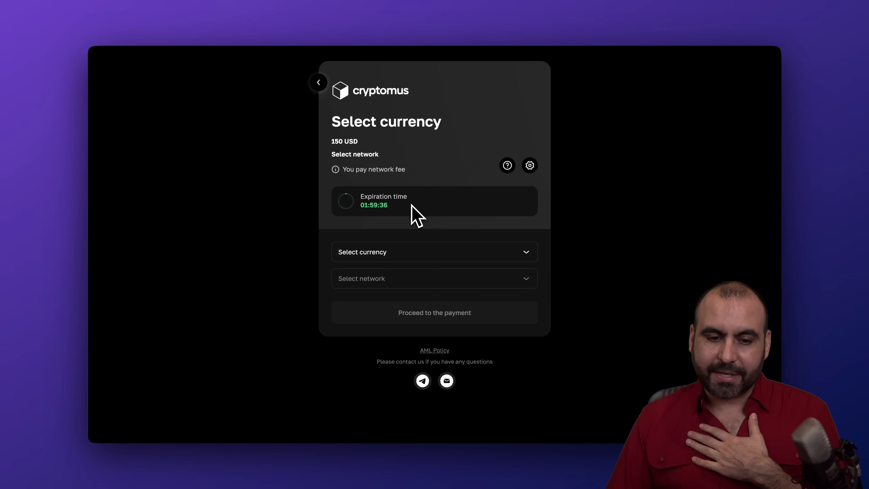
Select BTC from the currency list on the 150 USD Cryptomus invoice.
click(415, 250)
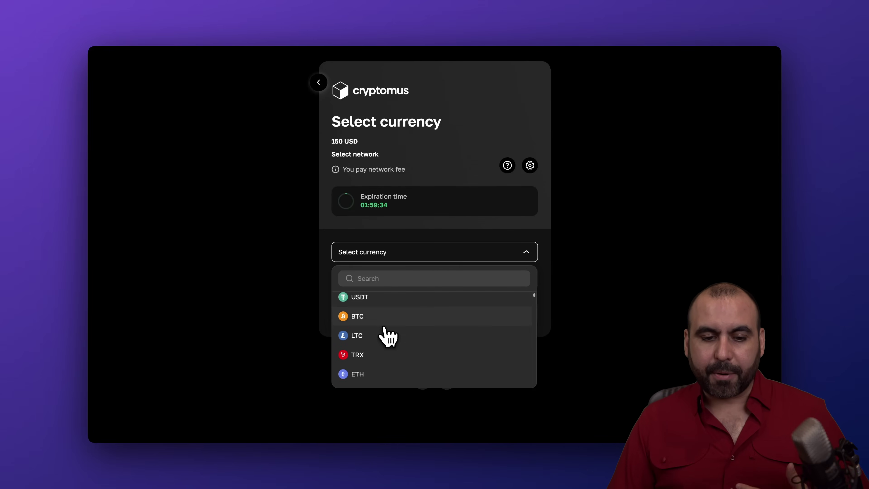
scroll(387, 334, down, 3)
scroll(386, 338, down, 10)
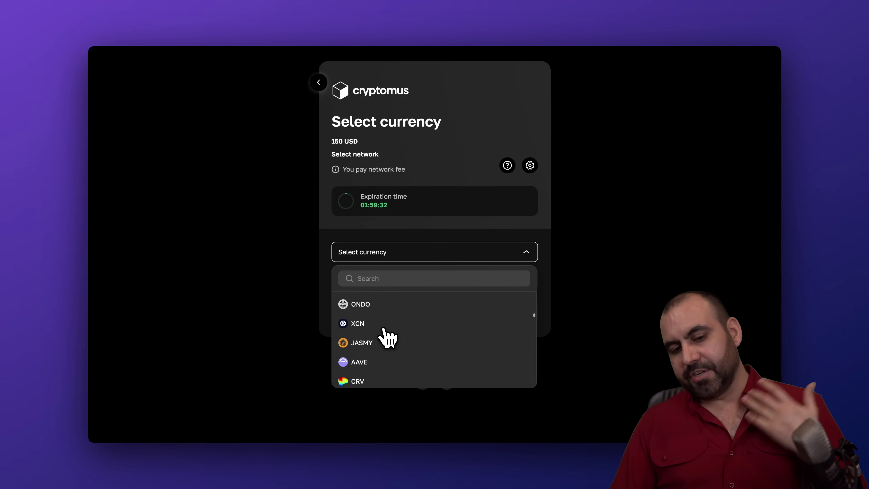
scroll(387, 337, up, 12)
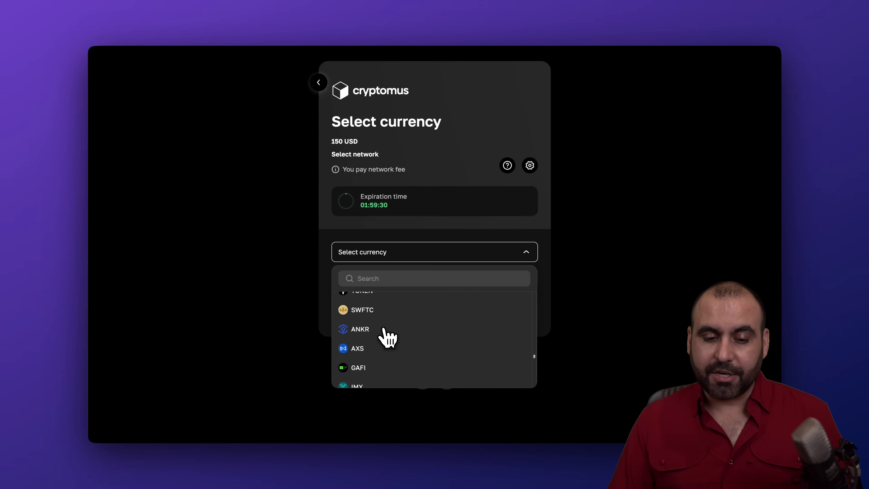
click(387, 320)
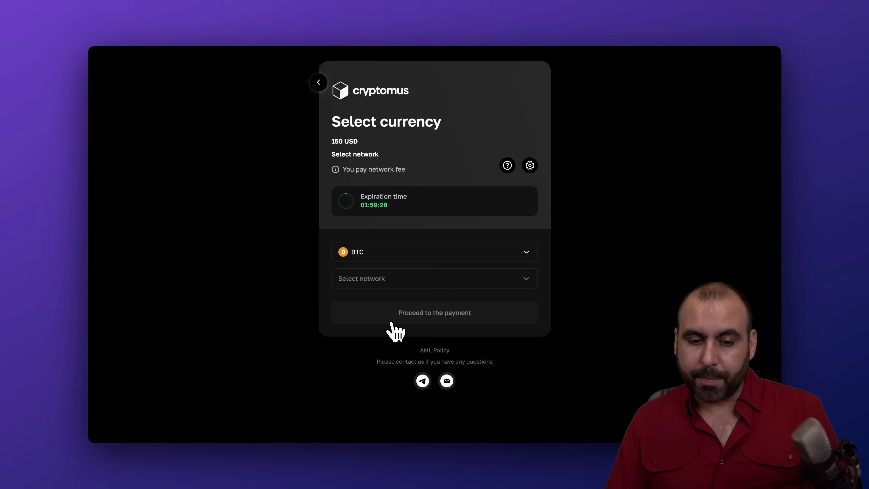